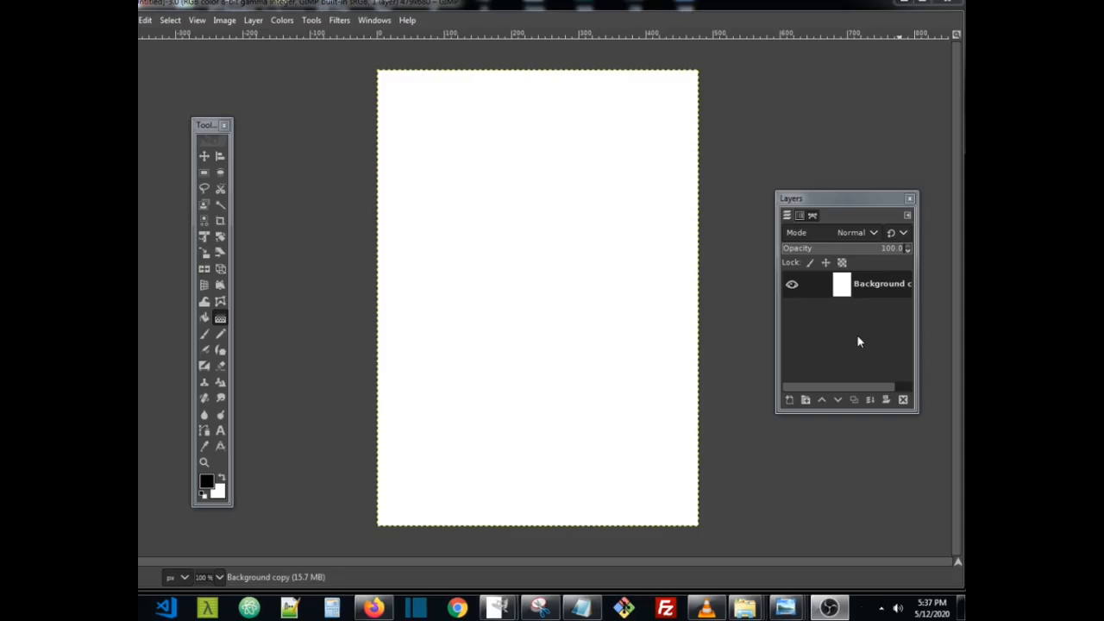
# Step: Close the Layers and toolbox windows, and reopen the recently closed Layers, Channels, Paths dock
pyautogui.click(910, 198)
pyautogui.click(225, 125)
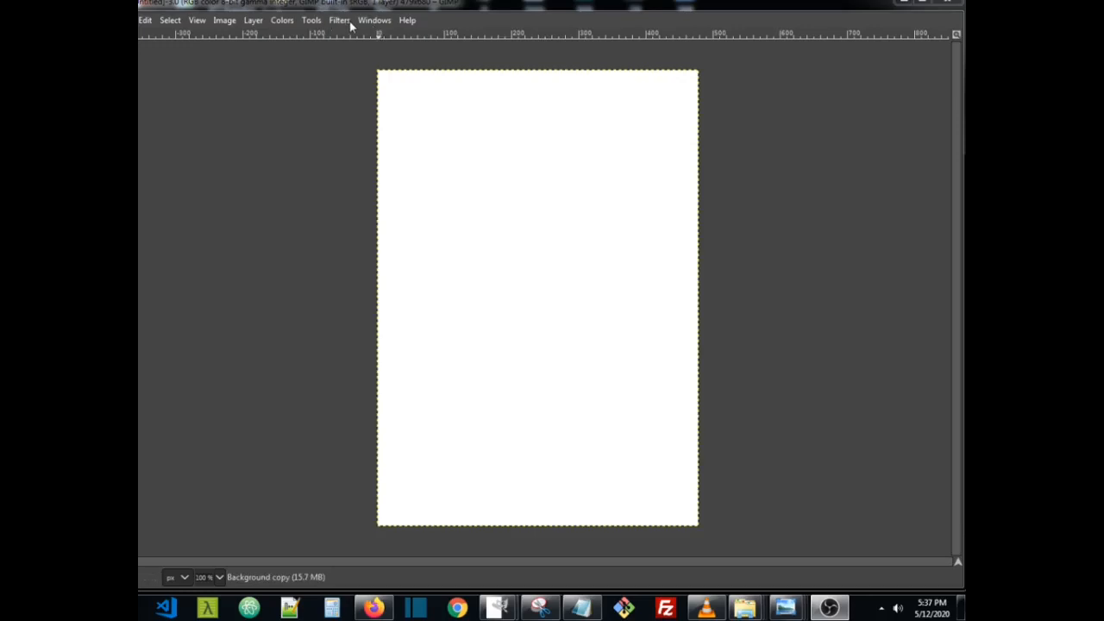
pyautogui.click(377, 20)
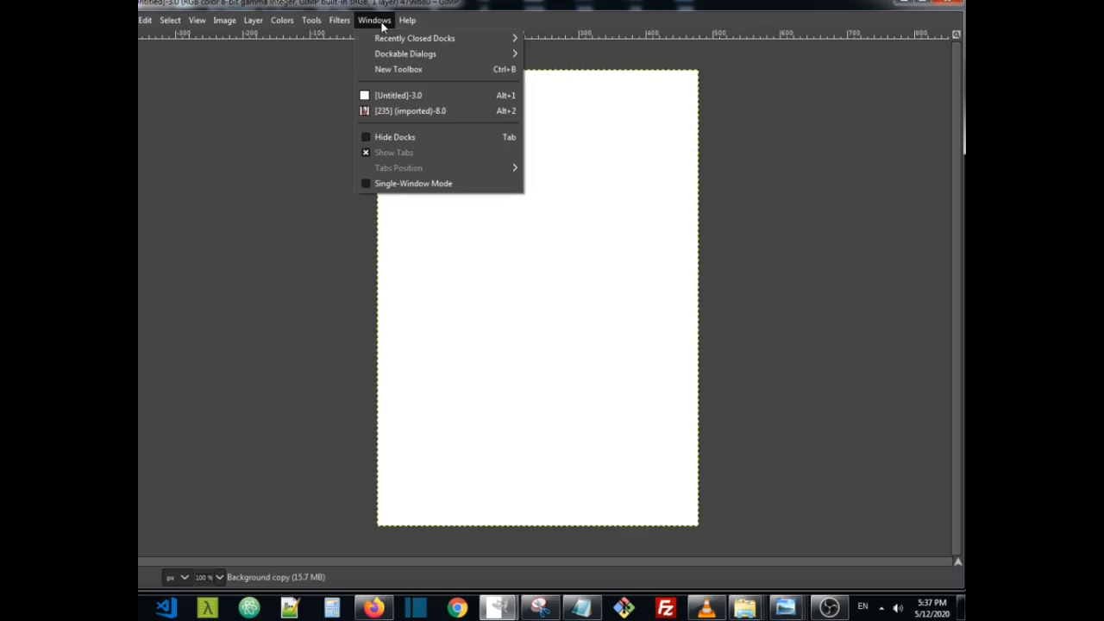
pyautogui.moveTo(432, 38)
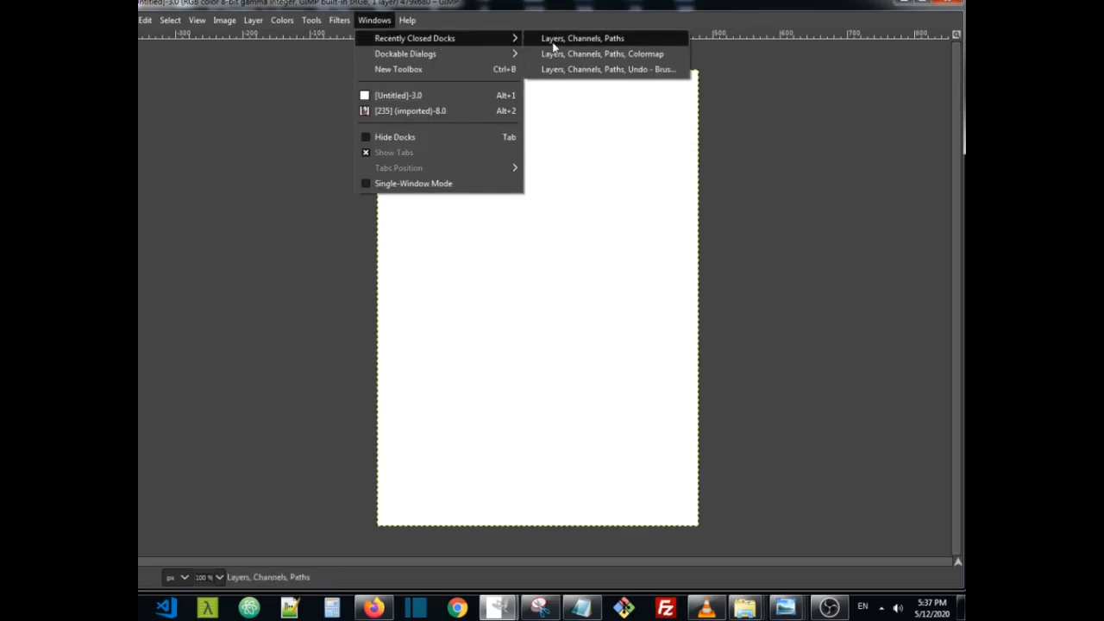
pyautogui.click(560, 40)
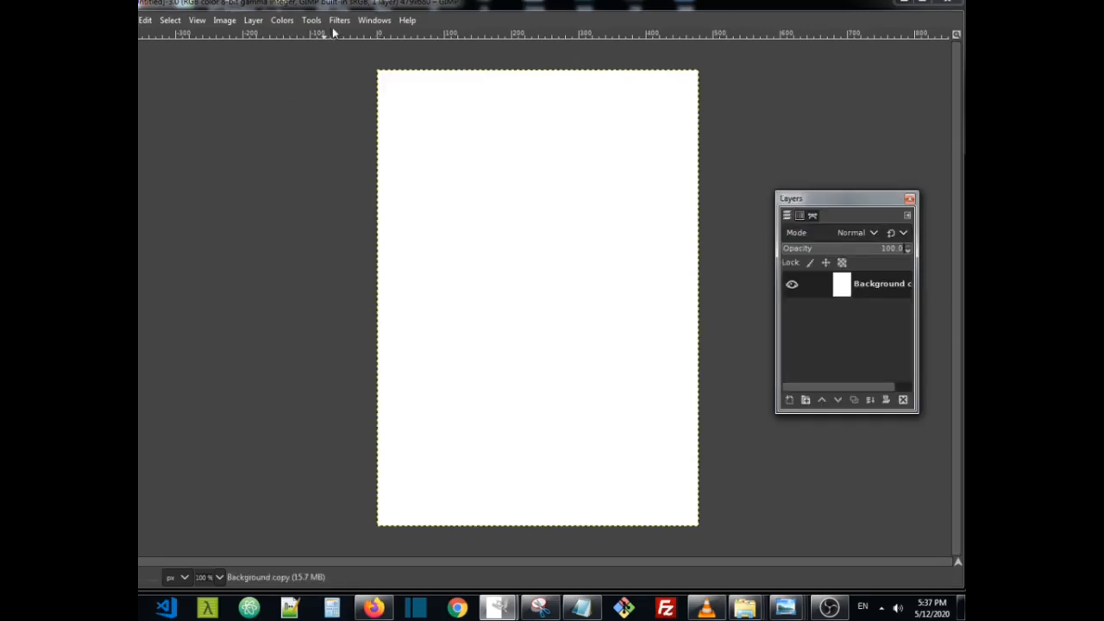
# Step: Open a new toolbox and place it in the empty area beside the blank canvas
pyautogui.click(375, 20)
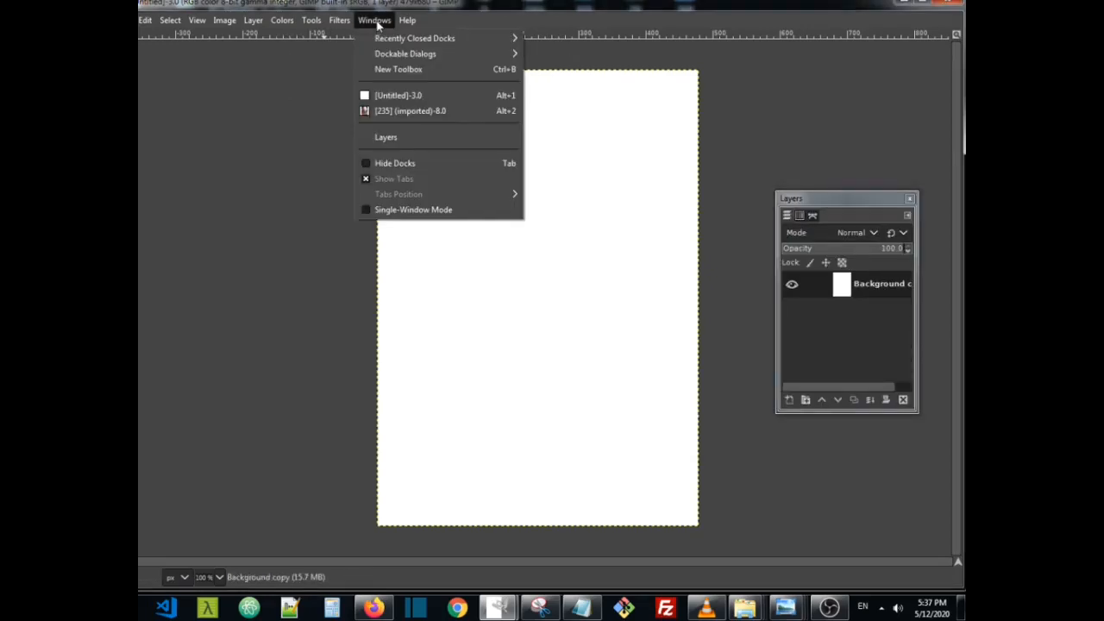
pyautogui.click(398, 69)
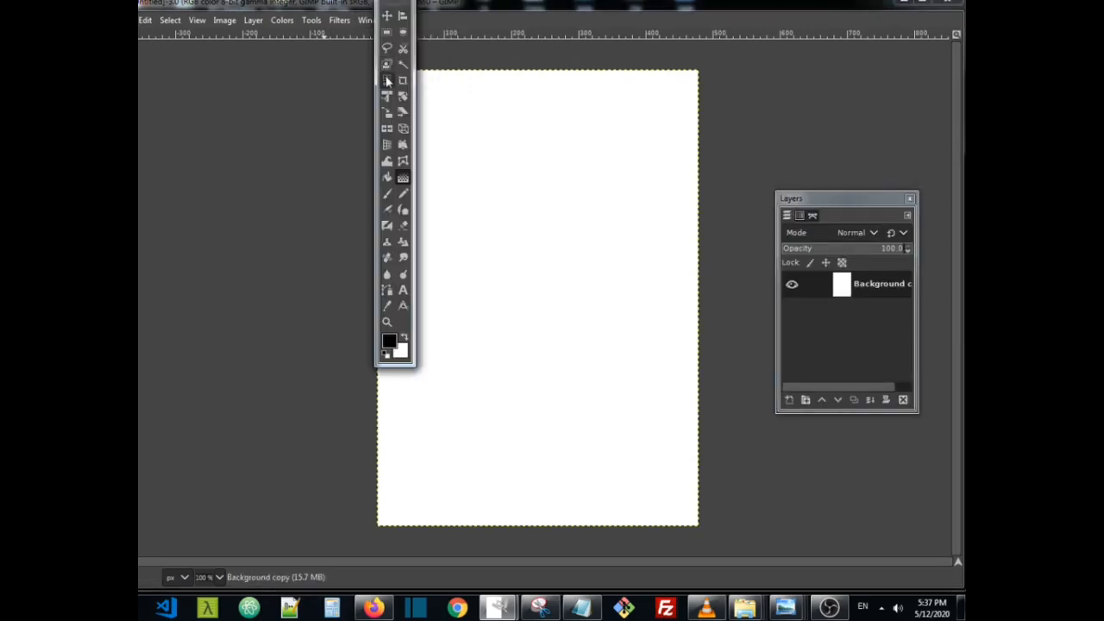
pyautogui.moveTo(388, 1); pyautogui.dragTo(204, 103)
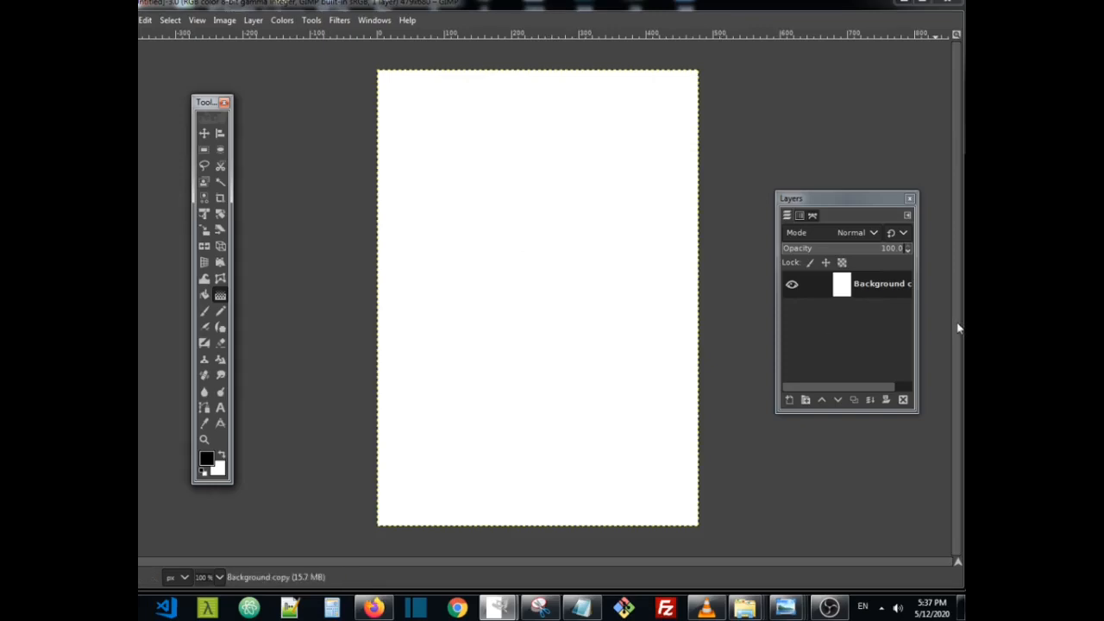
# Step: Draw a Custom gradient with the Square shape horizontally across the blank canvas, from just outside one side to just beyond the other
pyautogui.doubleClick(221, 298)
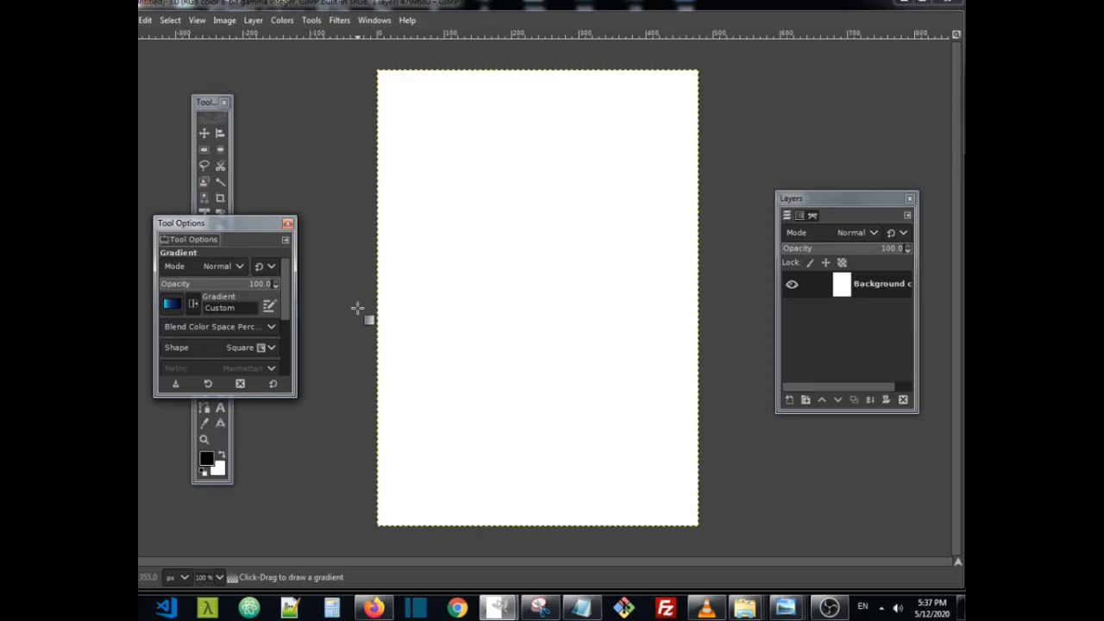
pyautogui.moveTo(357, 308); pyautogui.dragTo(721, 286)
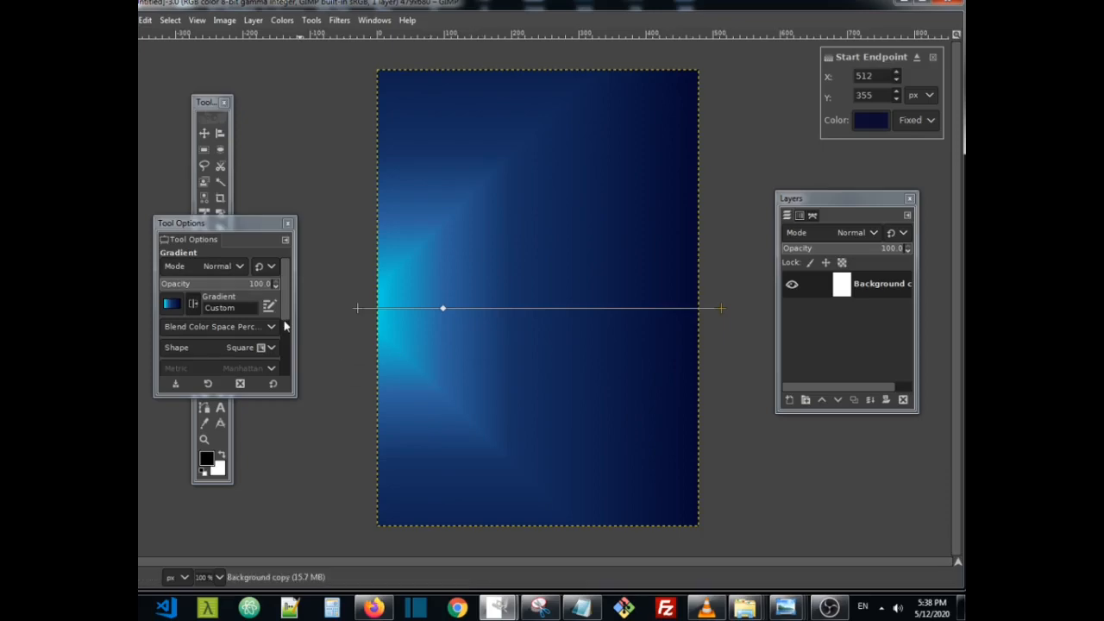
# Step: Try the Conical (symmetric) shape on the gradient and switch it back to Square
pyautogui.moveTo(287, 302); pyautogui.dragTo(282, 324)
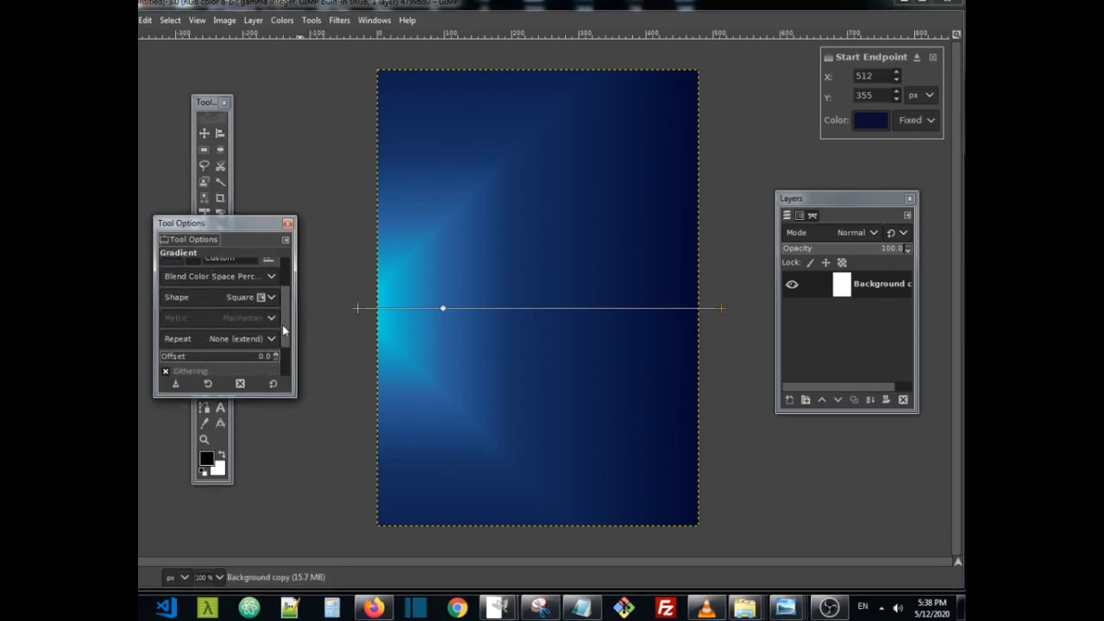
pyautogui.click(239, 297)
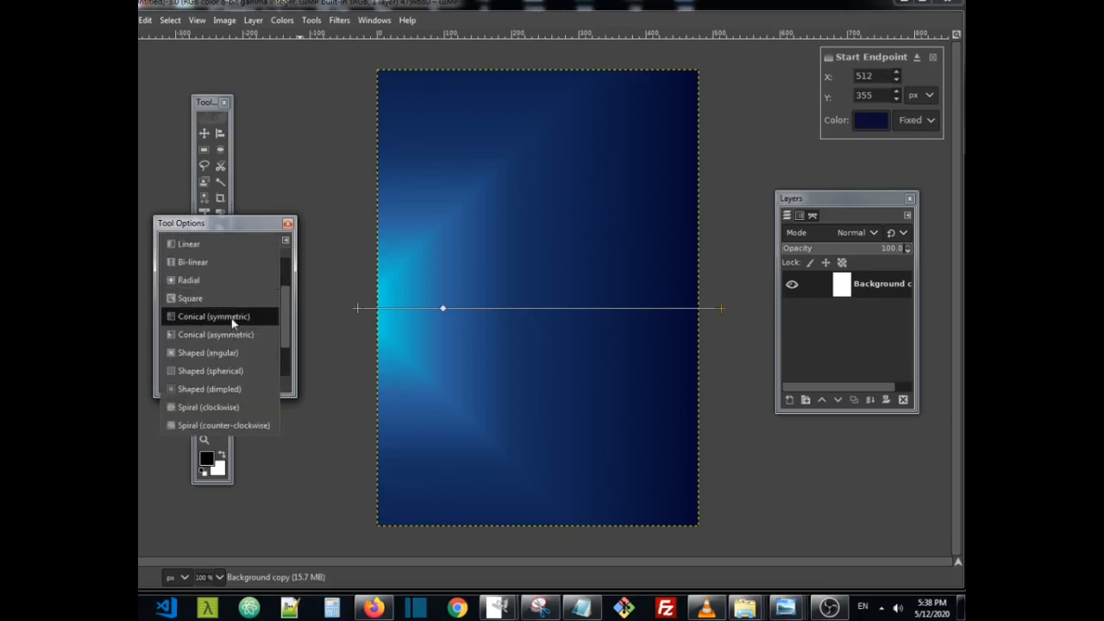
pyautogui.click(231, 316)
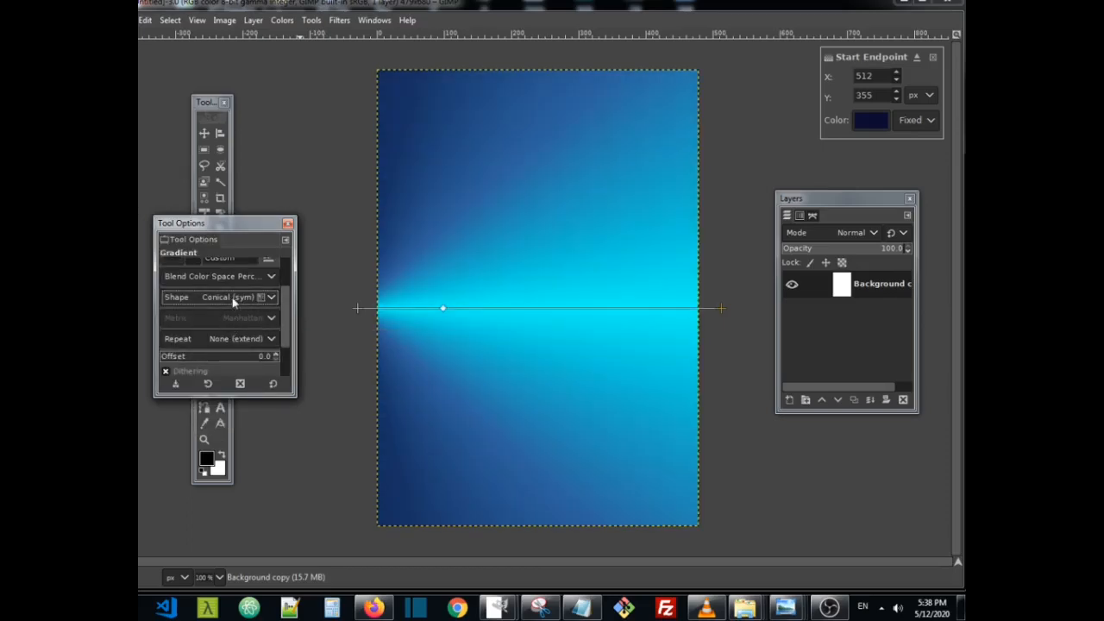
pyautogui.click(233, 298)
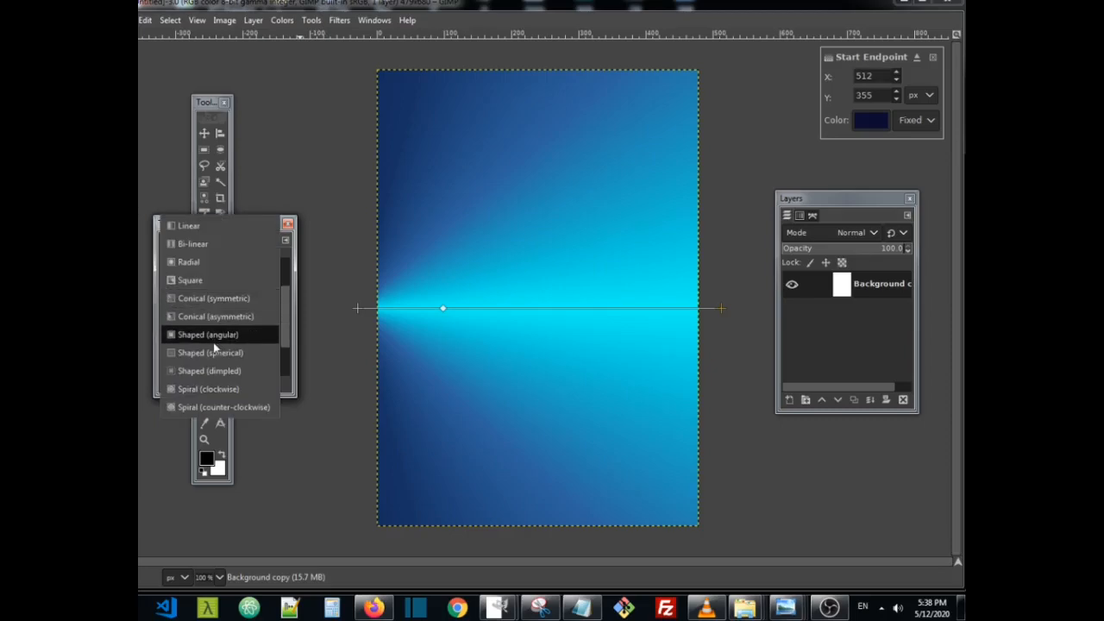
pyautogui.click(205, 278)
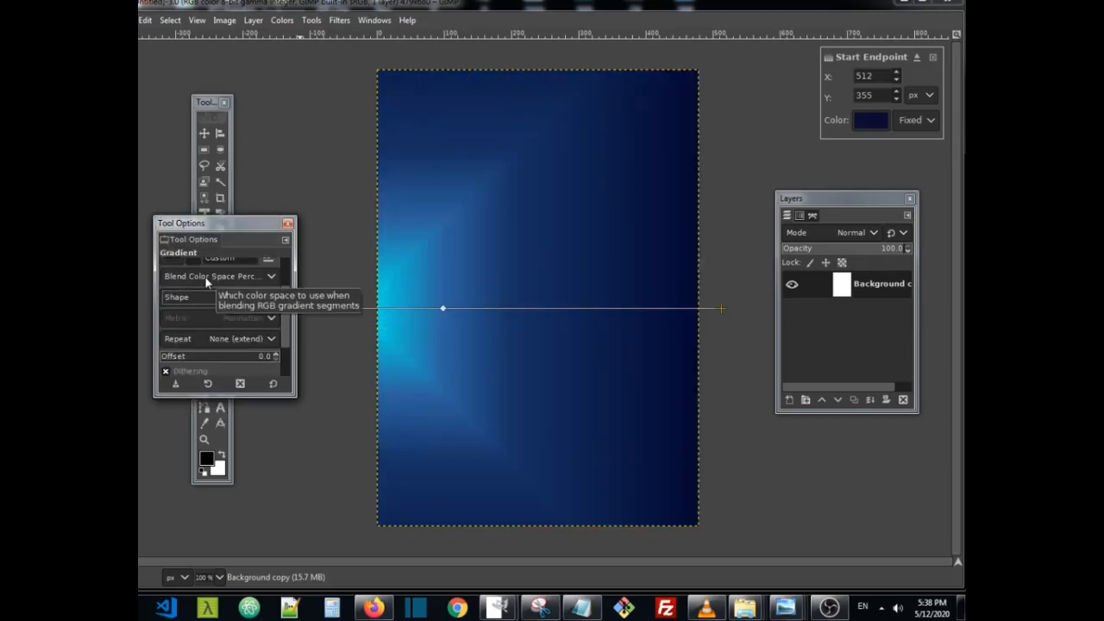
# Step: Change the gradient shape to Linear and move its middle colour stop almost to the dark endpoint
pyautogui.click(197, 295)
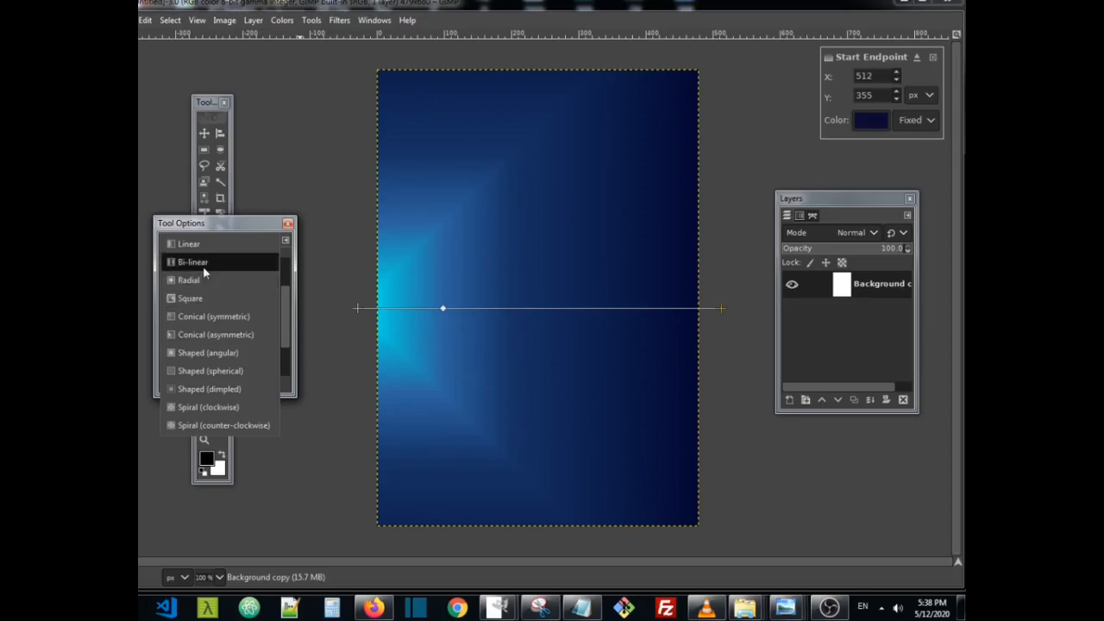
pyautogui.click(212, 240)
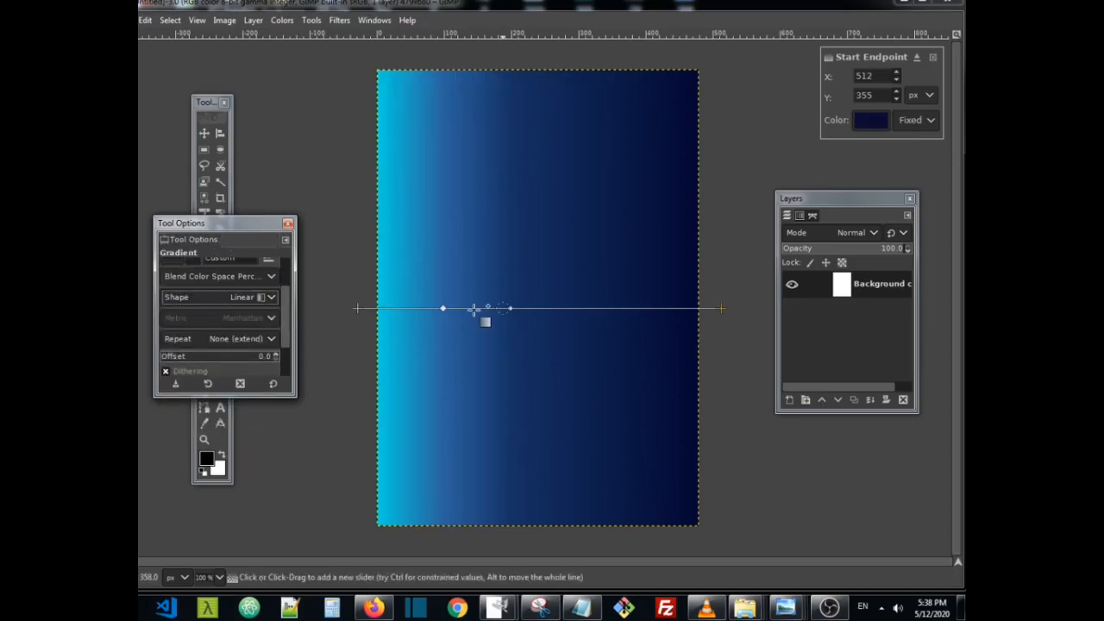
pyautogui.moveTo(442, 309); pyautogui.dragTo(718, 302)
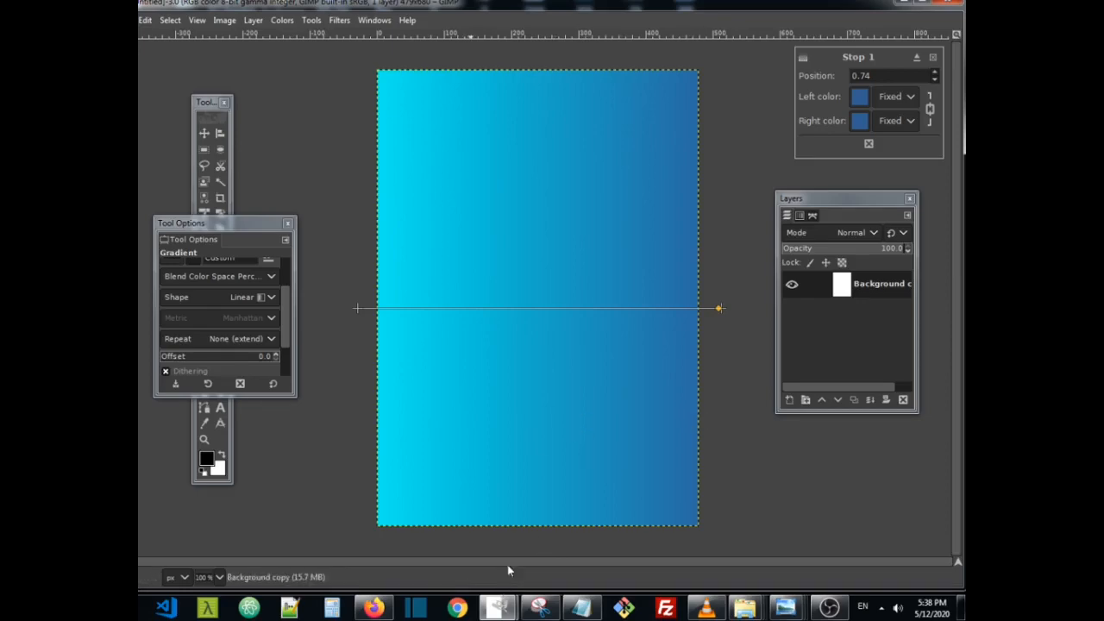
# Step: Switch to the imported 235 portrait image and close the gradient tool options
pyautogui.moveTo(508, 611)
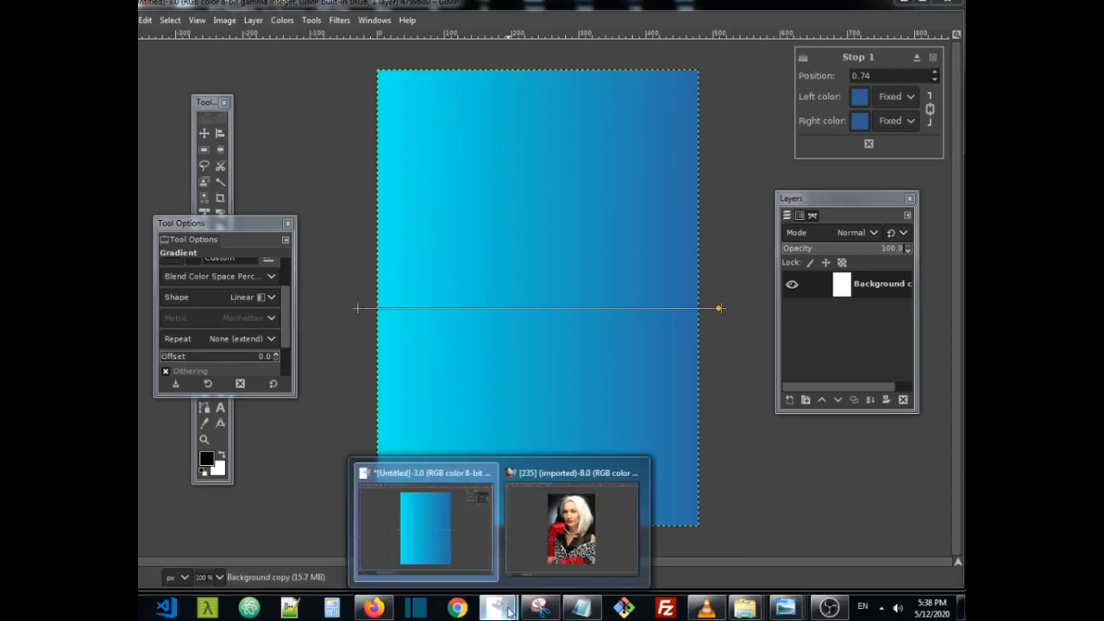
pyautogui.click(557, 560)
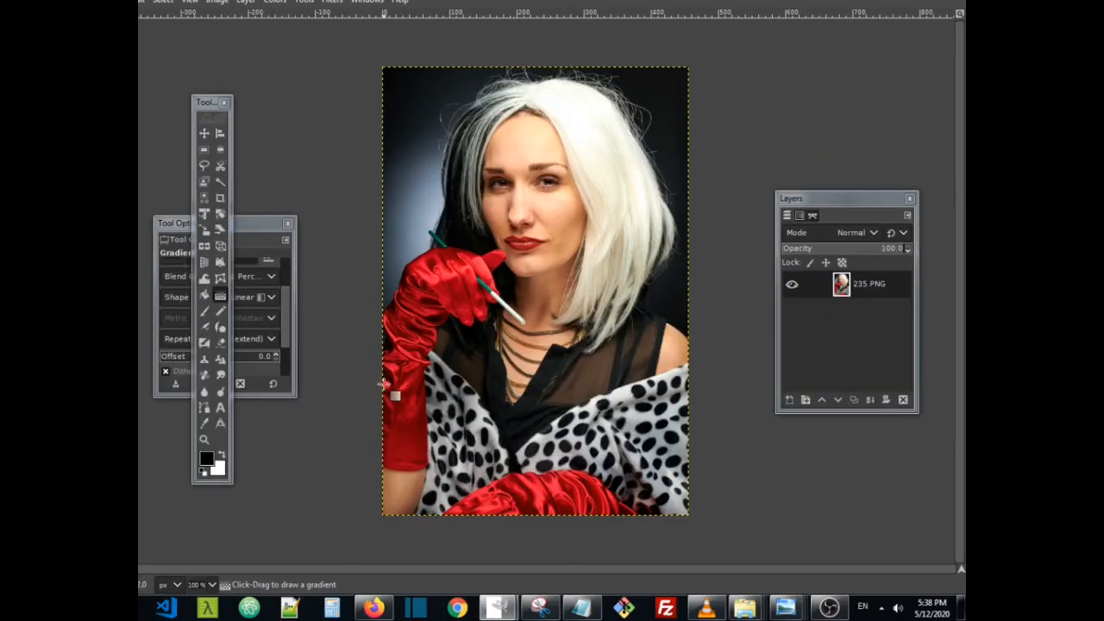
pyautogui.click(287, 223)
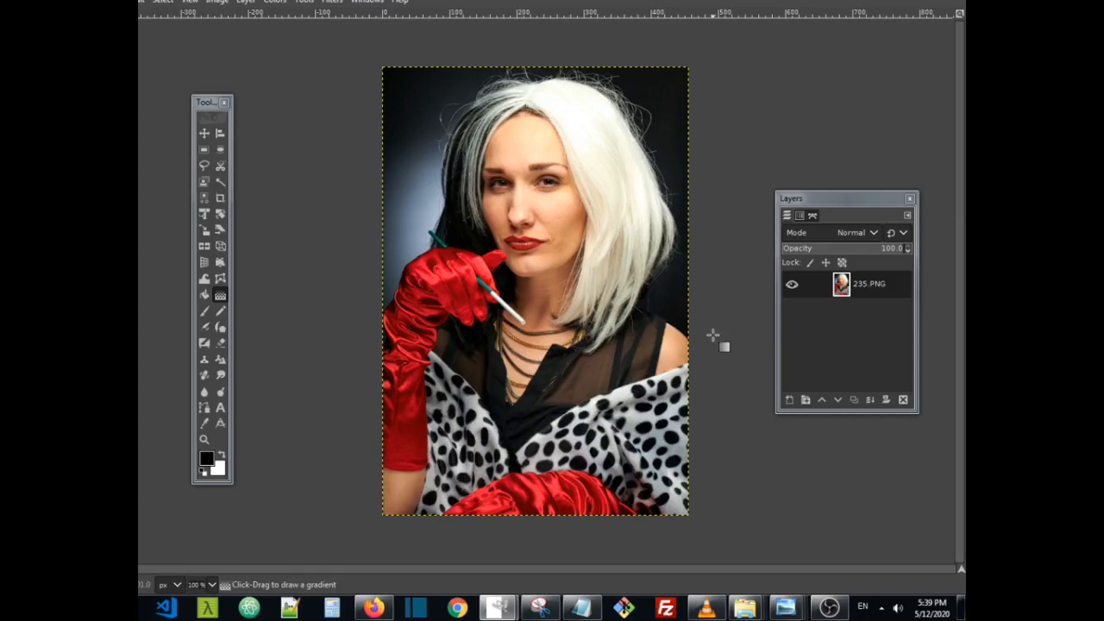
# Step: Duplicate the 235.PNG layer
pyautogui.rightClick(869, 294)
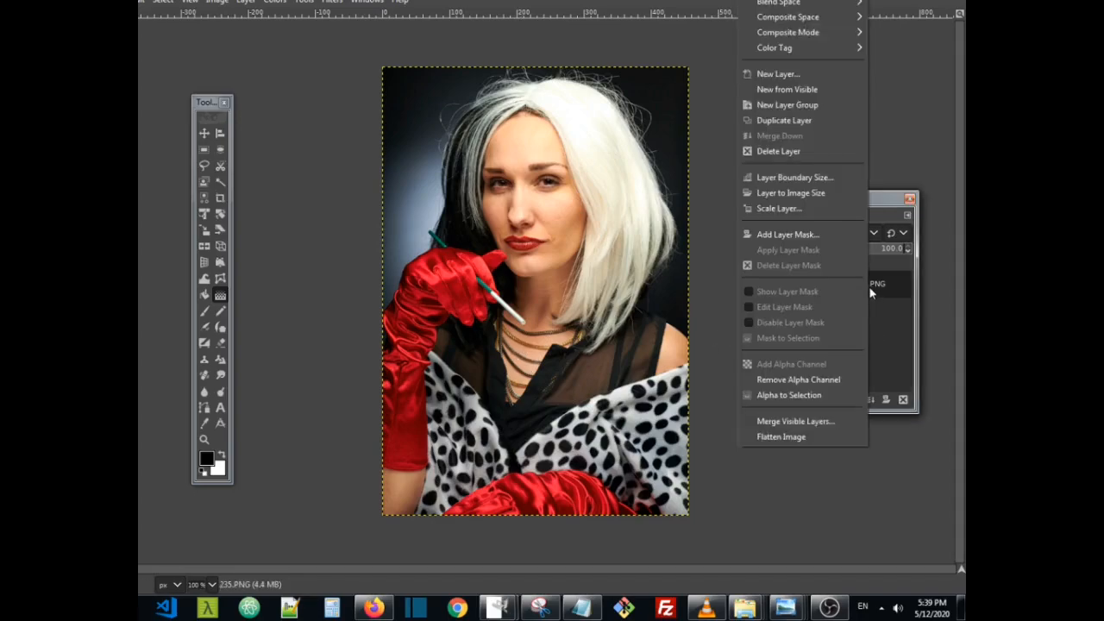
pyautogui.click(808, 122)
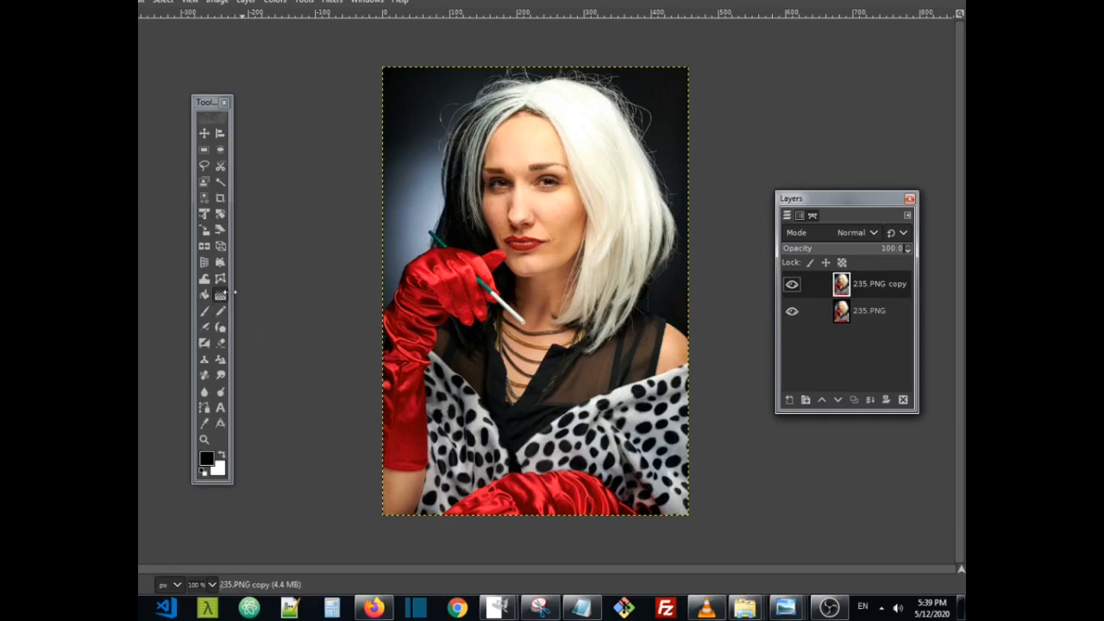
pyautogui.click(220, 294)
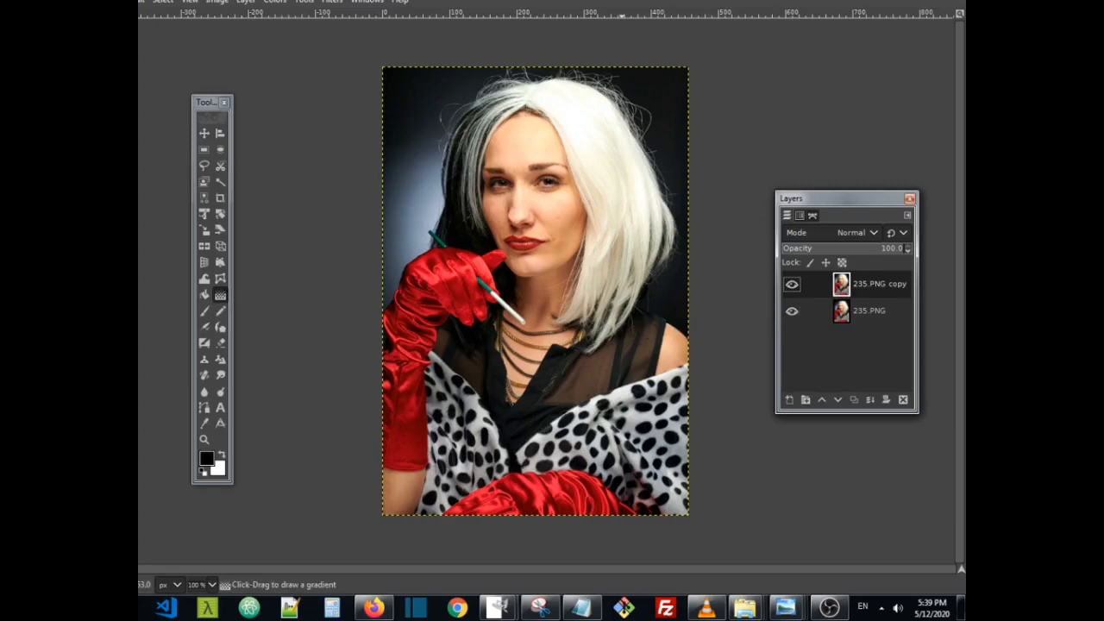
# Step: Fill the entire 235.PNG copy layer with the black foreground color through a rectangular selection, and toggle its visibility to compare it with the photo
pyautogui.click(204, 150)
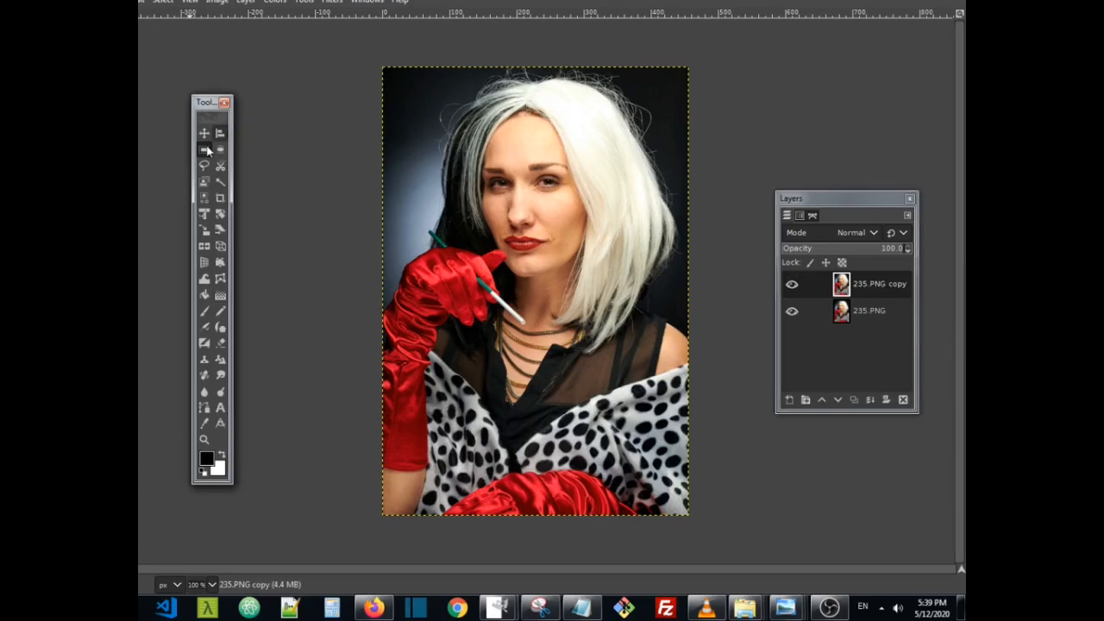
pyautogui.moveTo(371, 54); pyautogui.dragTo(718, 546)
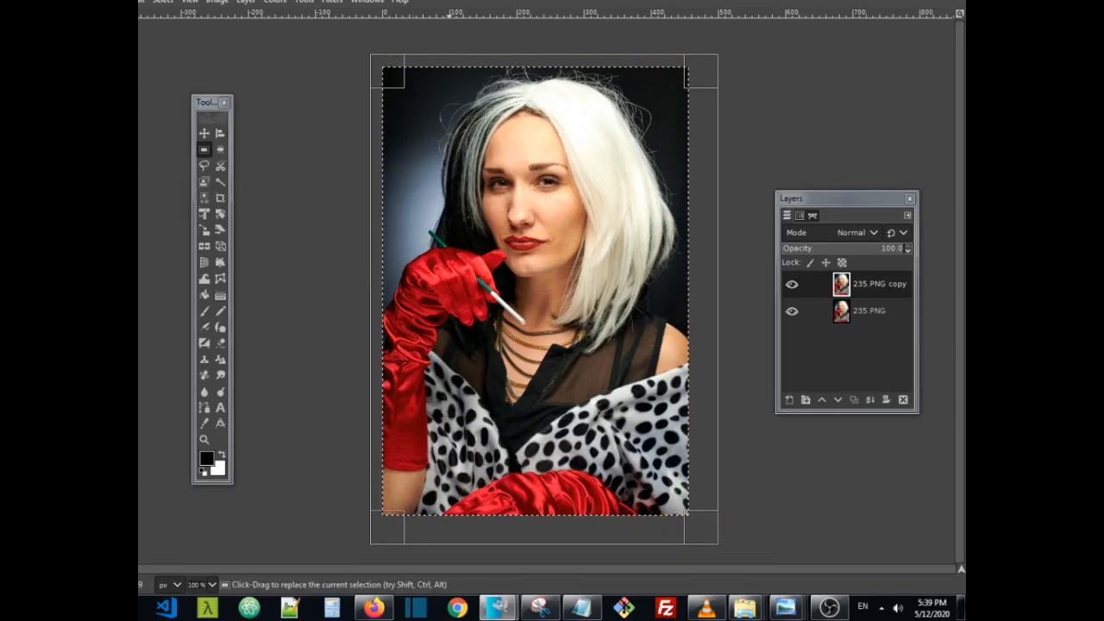
pyautogui.rightClick(458, 274)
pyautogui.moveTo(496, 312)
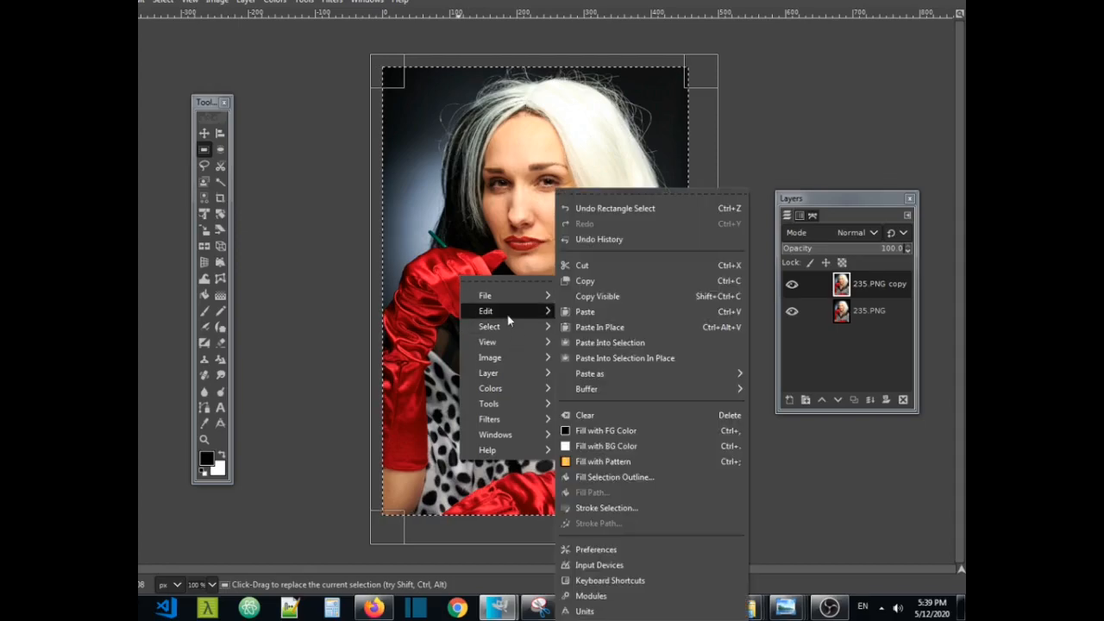
pyautogui.click(579, 431)
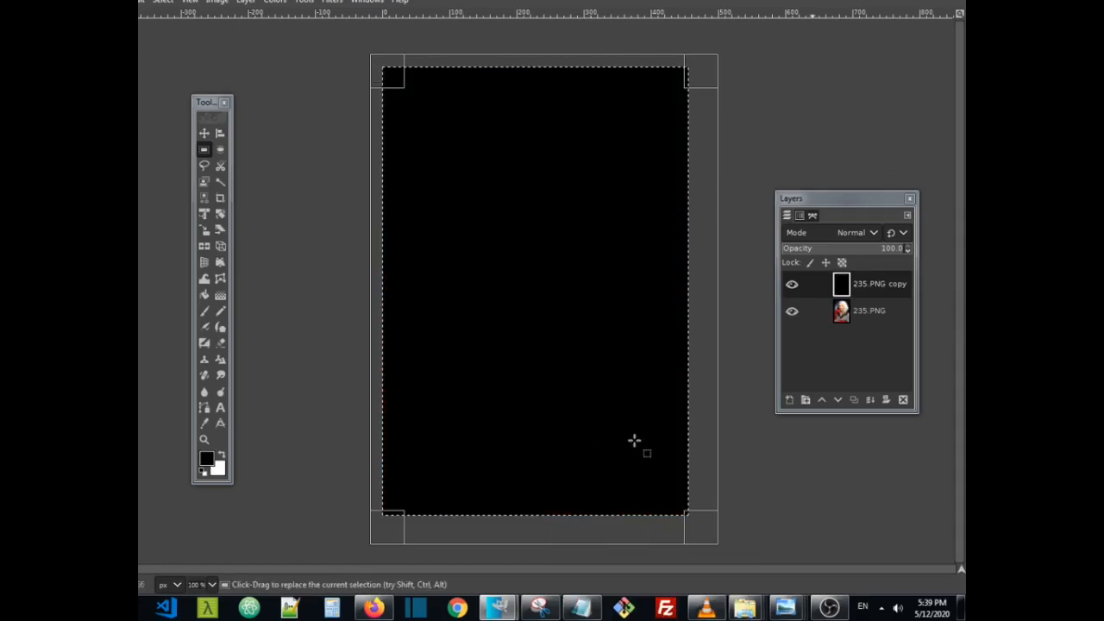
pyautogui.click(760, 334)
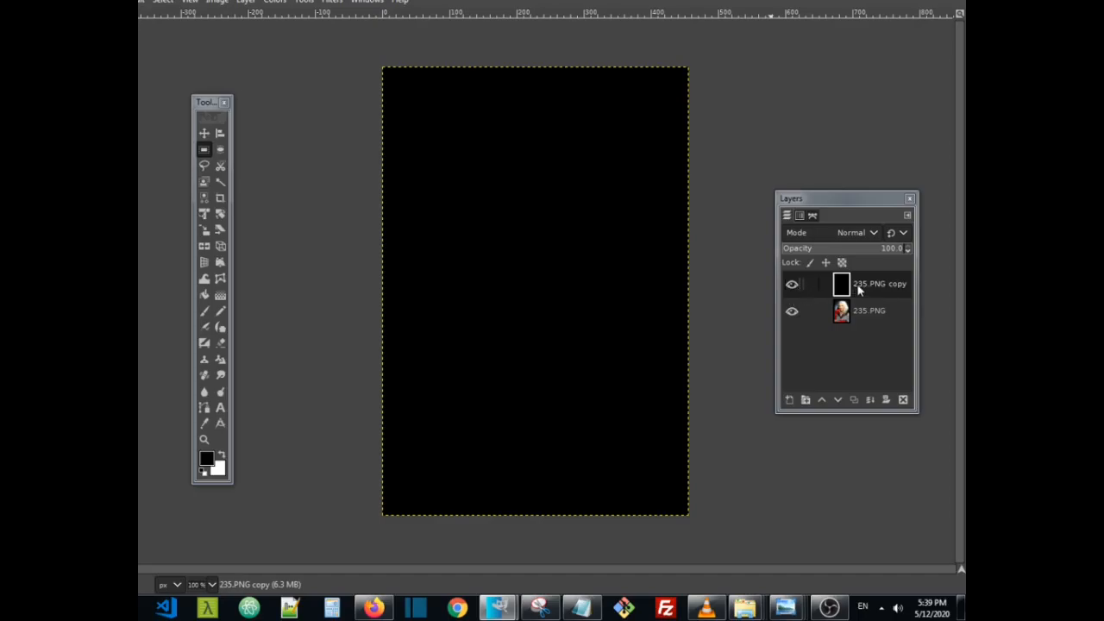
pyautogui.click(791, 287)
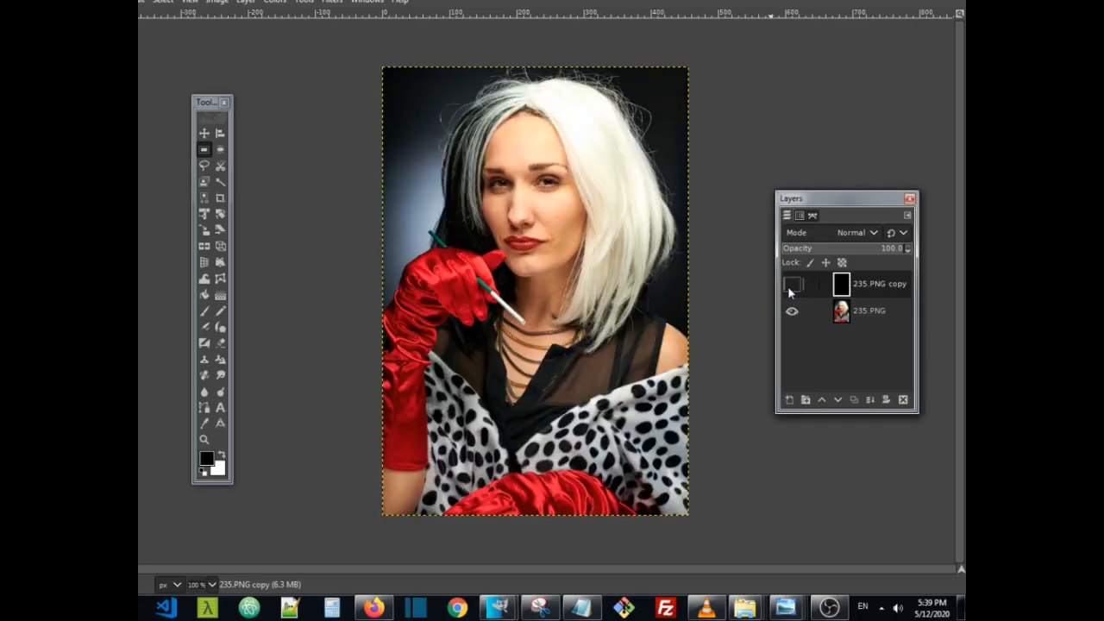
pyautogui.click(790, 288)
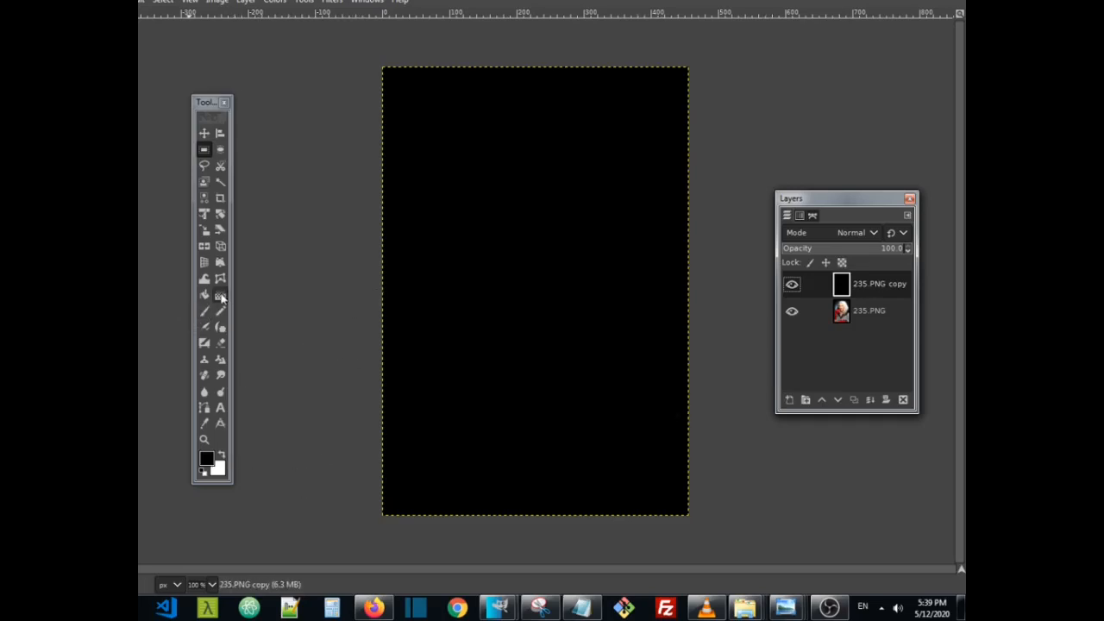
# Step: Draw the Custom gradient with the Linear shape horizontally across the black 235.PNG copy layer, starting and ending just outside the image
pyautogui.click(220, 295)
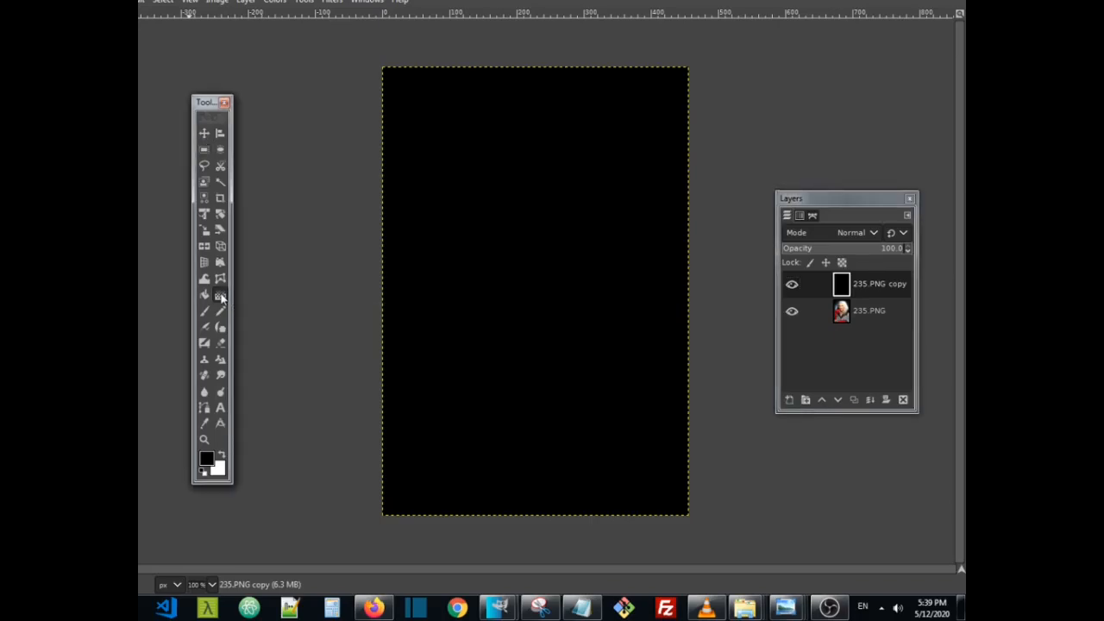
pyautogui.doubleClick(220, 296)
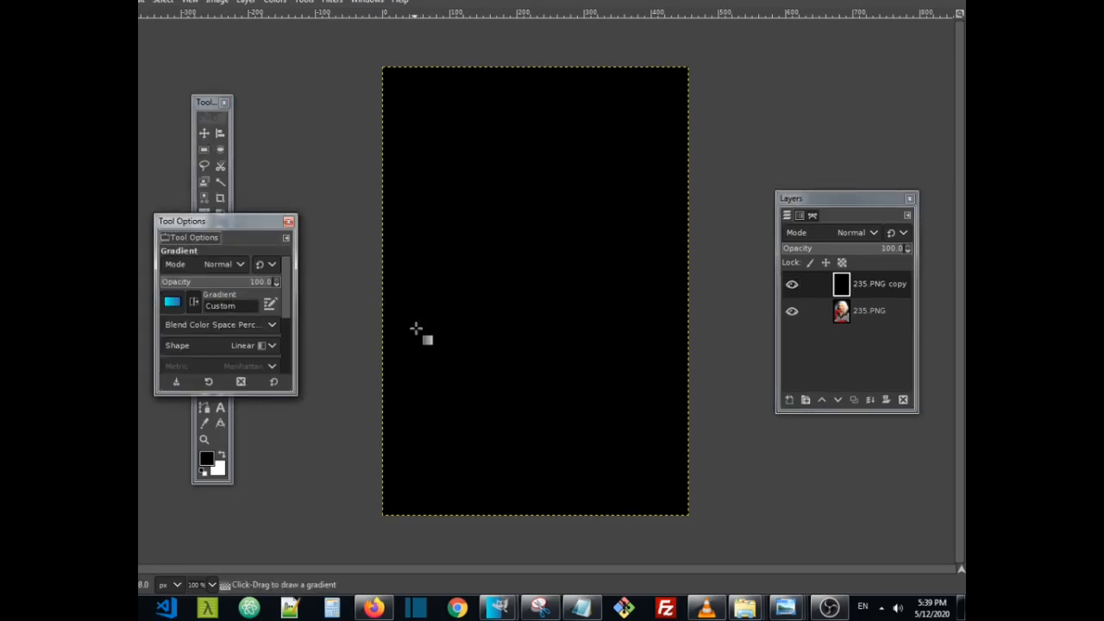
pyautogui.click(173, 303)
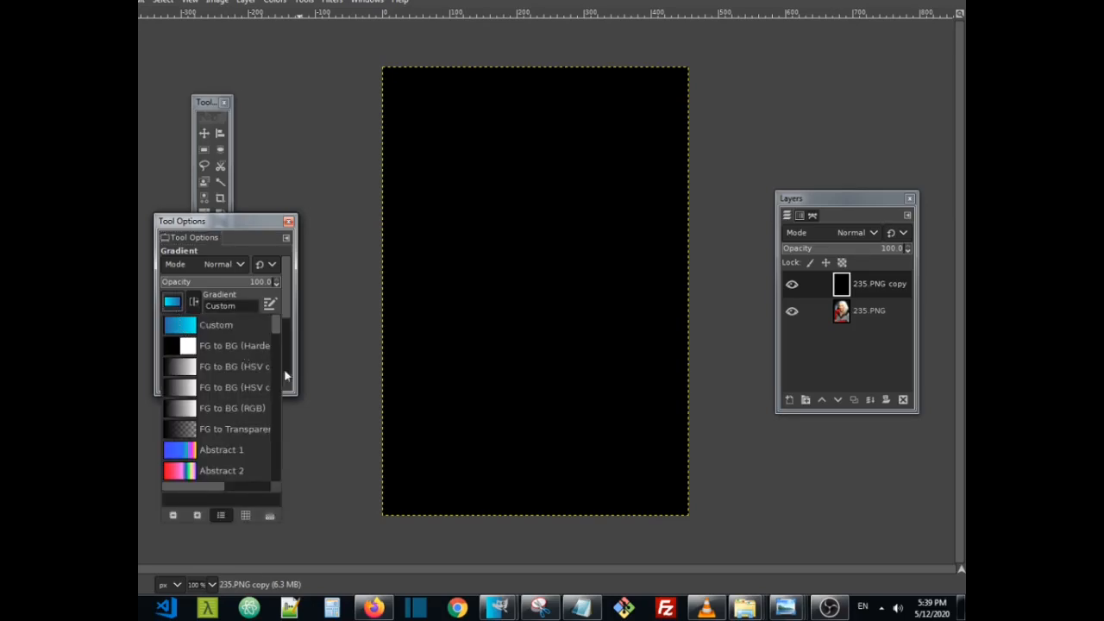
pyautogui.click(333, 324)
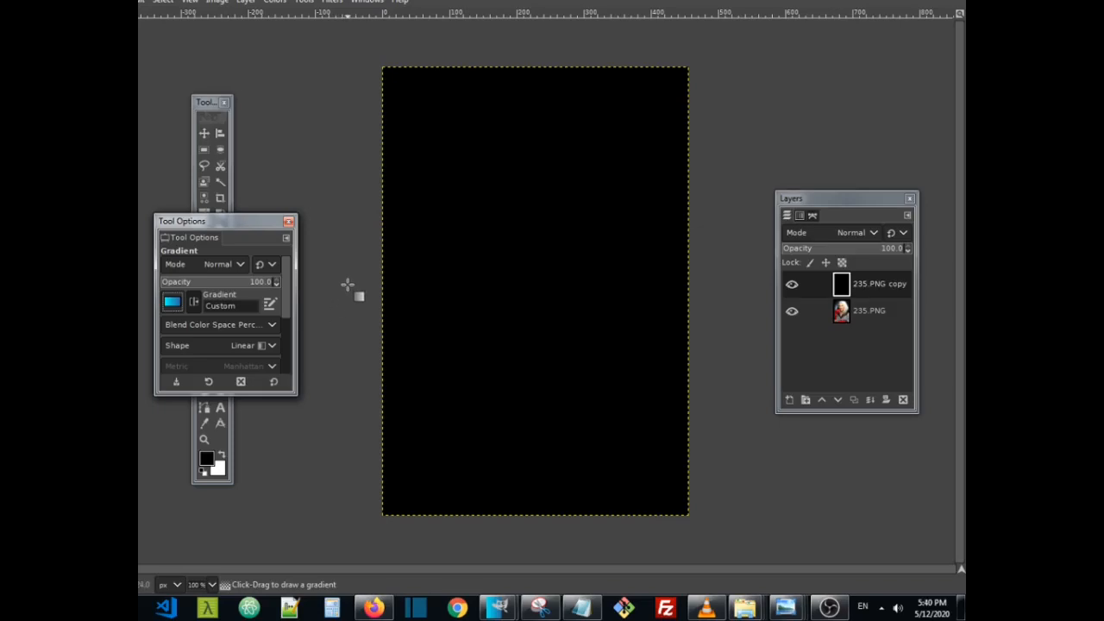
pyautogui.moveTo(346, 284); pyautogui.dragTo(709, 285)
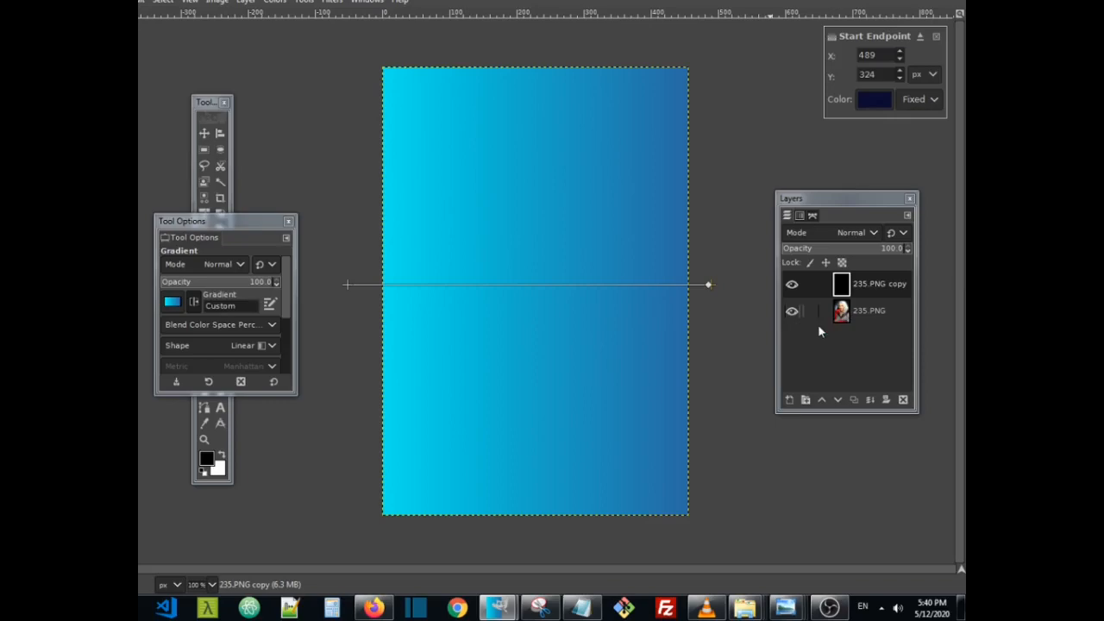
# Step: Lower the opacity of the 235.PNG copy layer to 41 so the portrait shows through the gradient
pyautogui.click(866, 296)
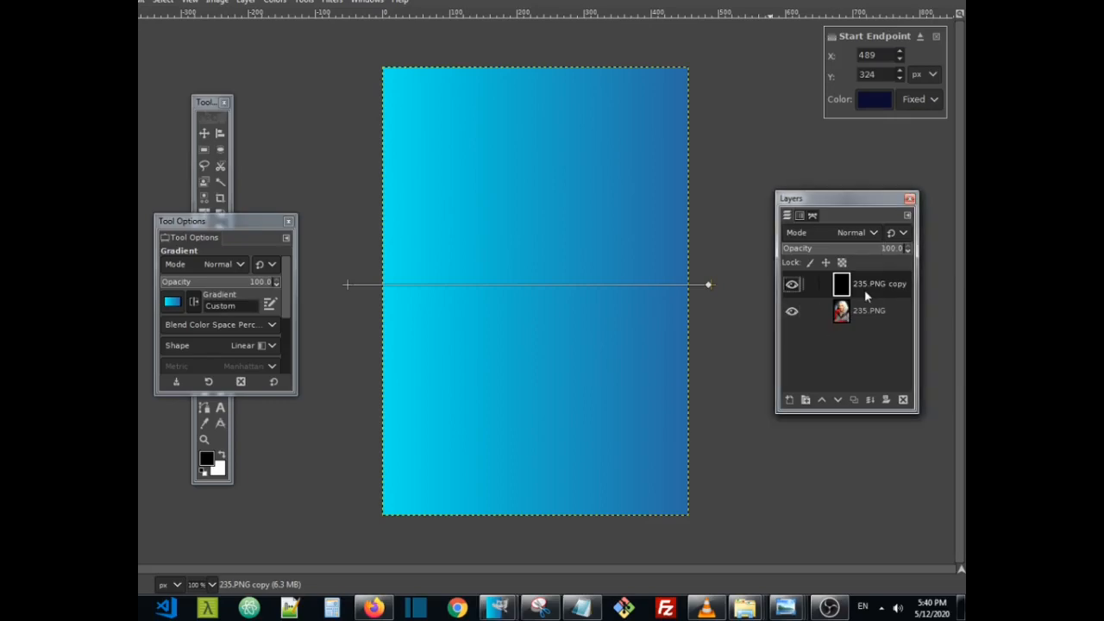
pyautogui.click(908, 251)
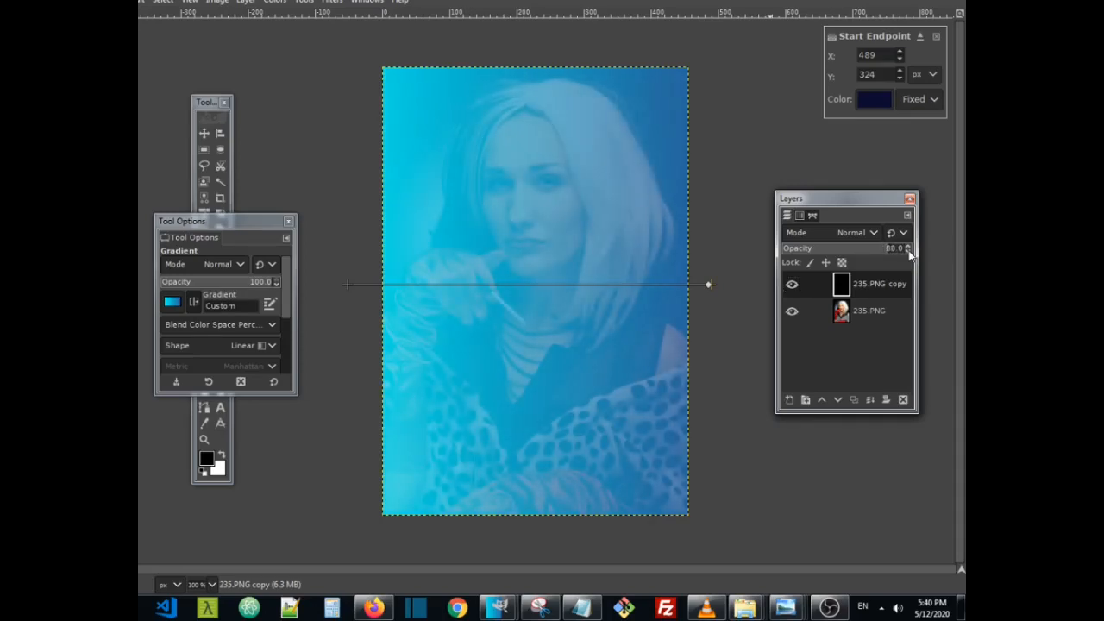
pyautogui.click(908, 251)
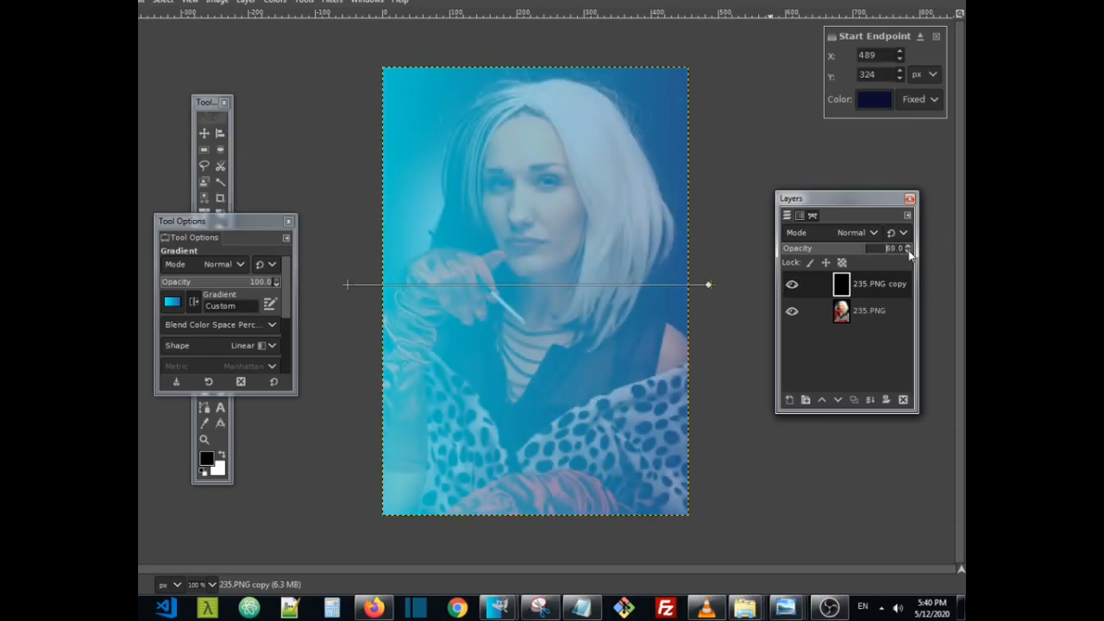
pyautogui.click(908, 251)
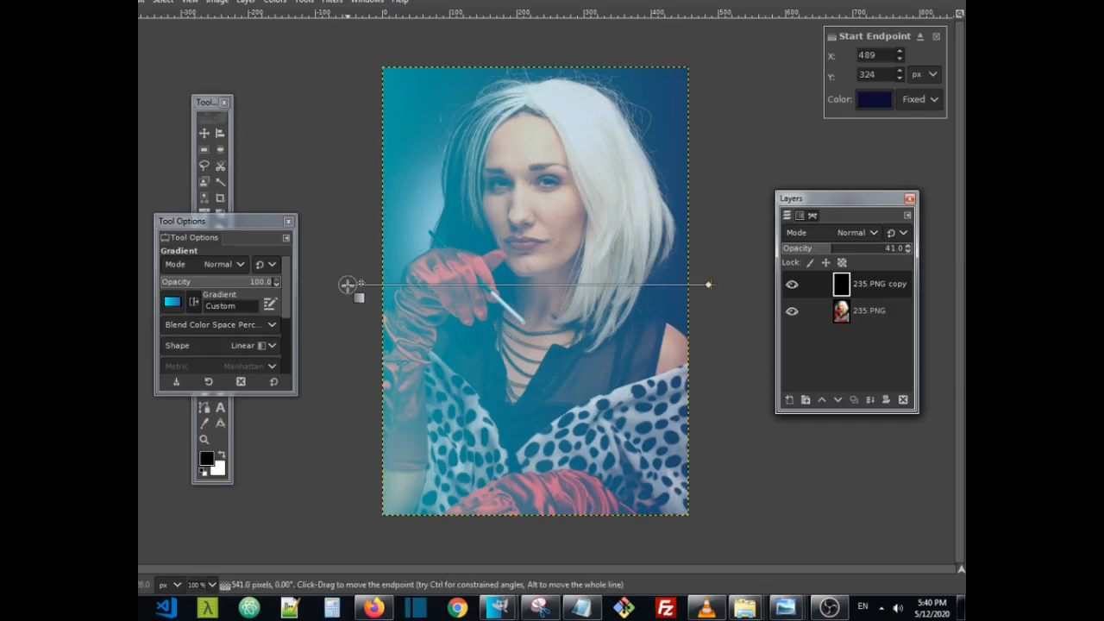
# Step: Change the gradient's shape to Square and move its end endpoint down to about X -30, Y 494 px
pyautogui.moveTo(346, 285)
pyautogui.mouseDown()
pyautogui.moveTo(357, 438)
pyautogui.moveTo(358, 257)
pyautogui.moveTo(350, 284)
pyautogui.mouseUp()
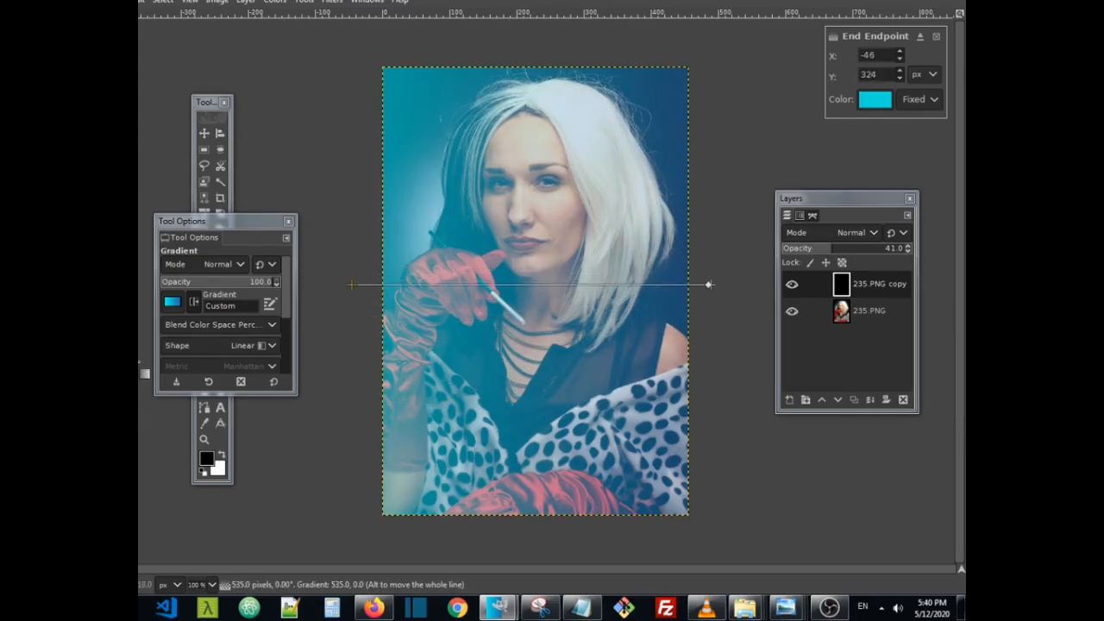
pyautogui.click(245, 348)
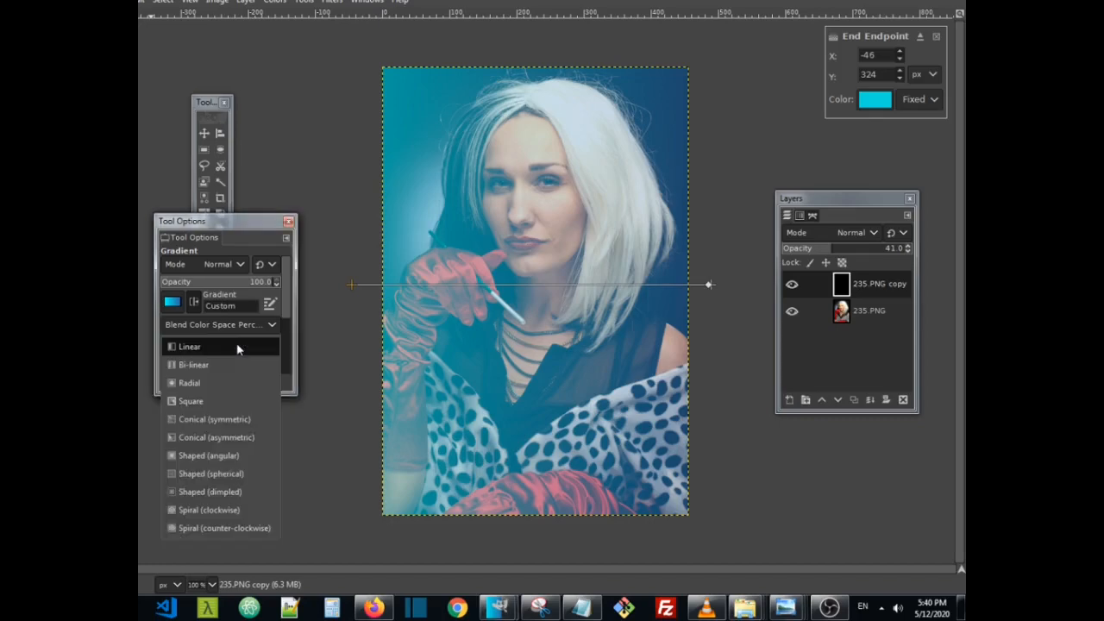
pyautogui.click(197, 401)
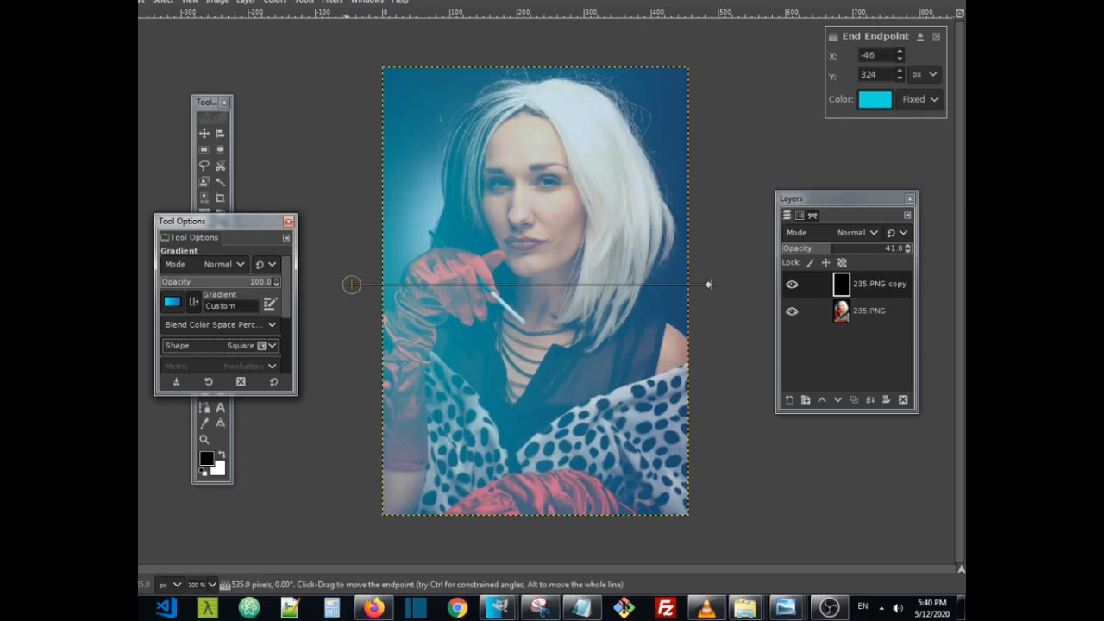
pyautogui.moveTo(352, 286); pyautogui.dragTo(363, 398)
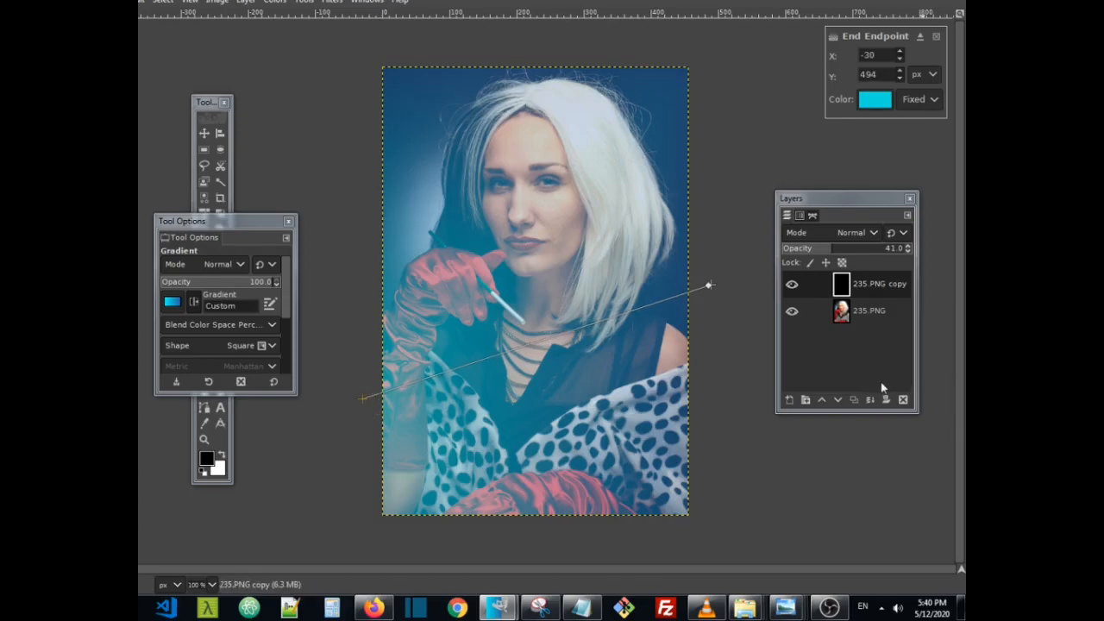
# Step: Toggle the visibility of the 235.PNG copy layer off and on to compare the photo with and without the gradient, and dismiss the Windows performance notification
pyautogui.click(792, 285)
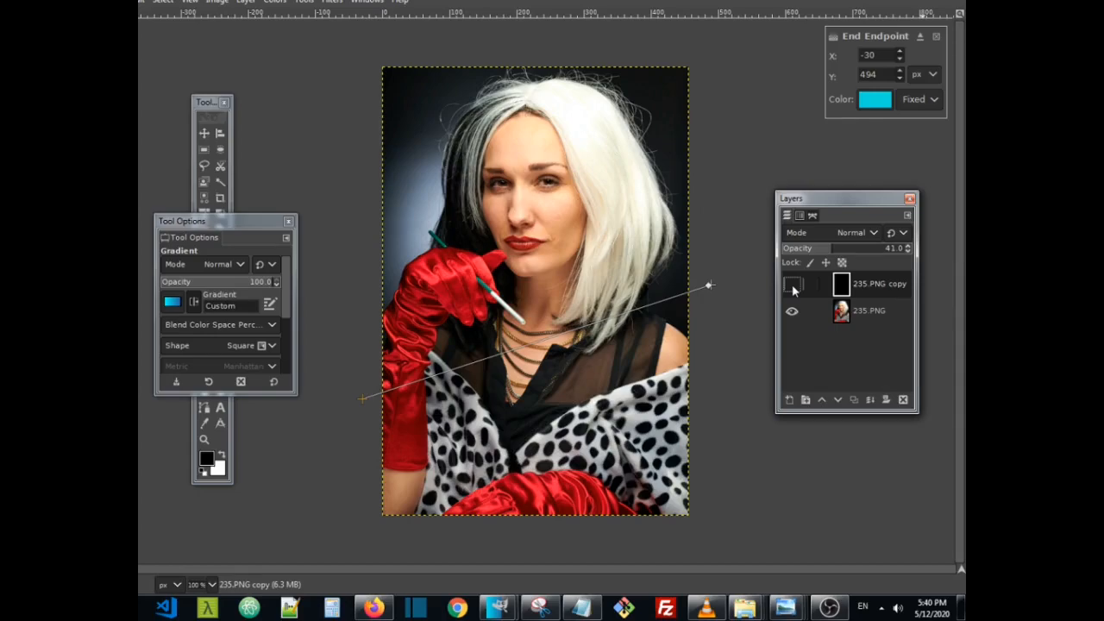
pyautogui.click(793, 287)
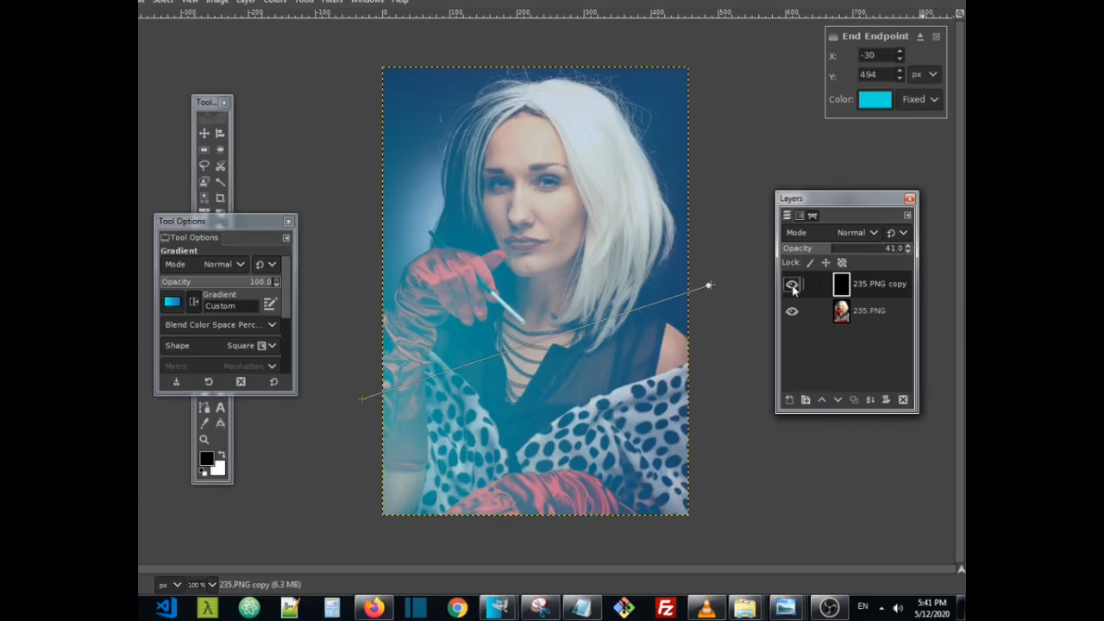
pyautogui.click(792, 286)
pyautogui.click(792, 286)
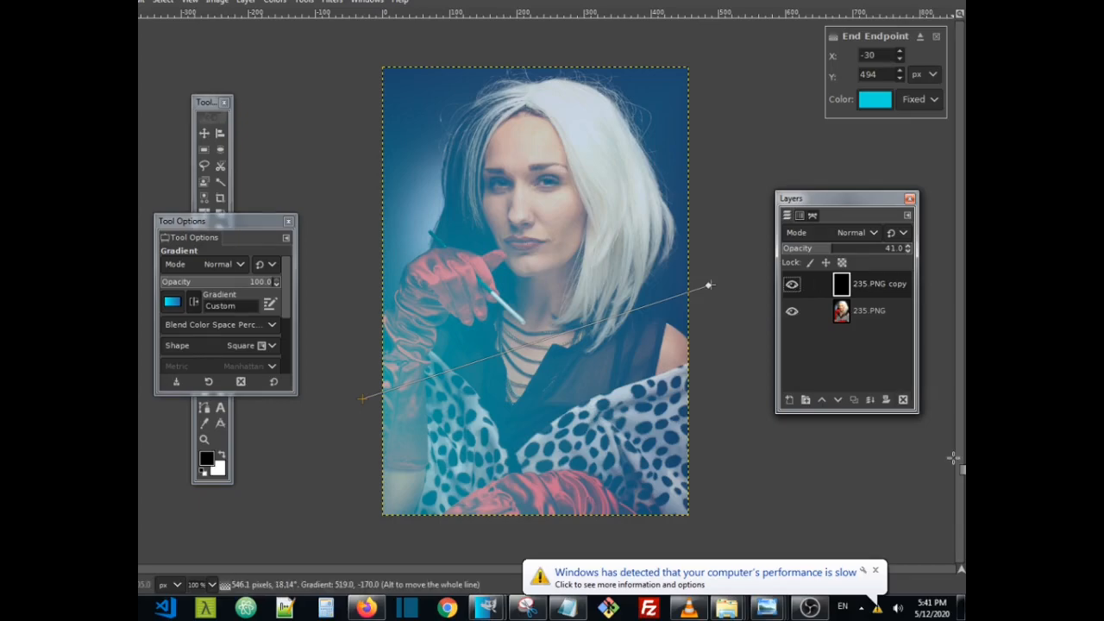
pyautogui.click(876, 572)
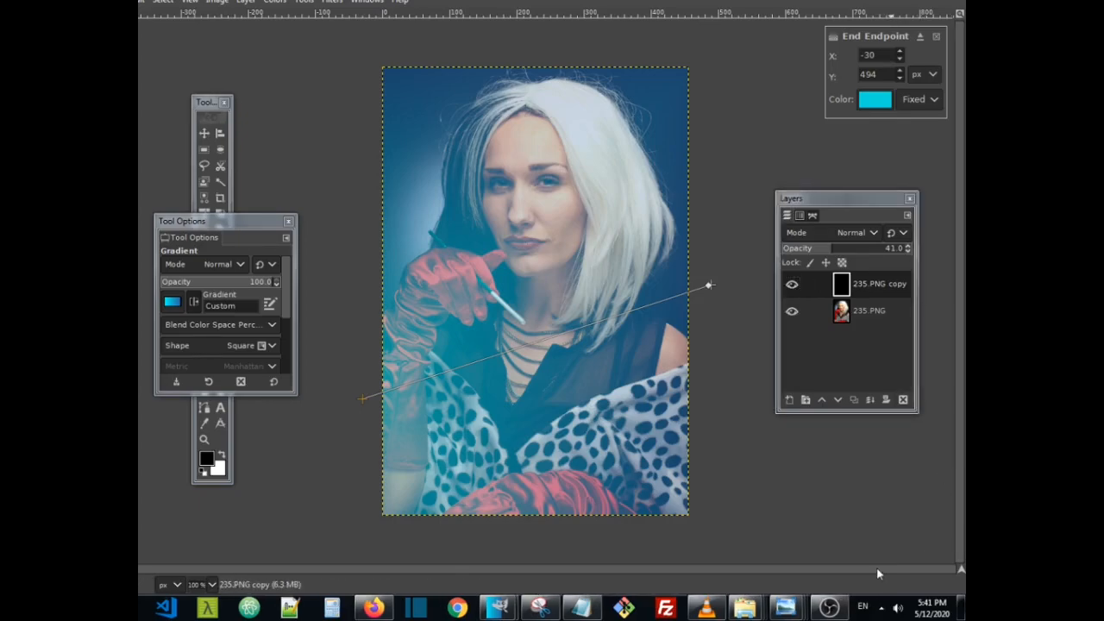